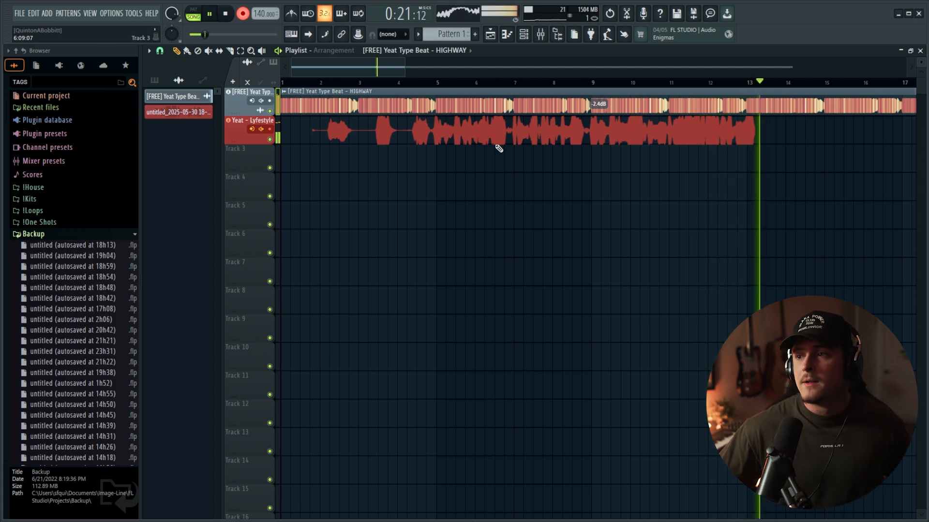
Stop the vocal recording and solo the Yeat - Lyfestyle track
{"action": "key", "text": "space"}
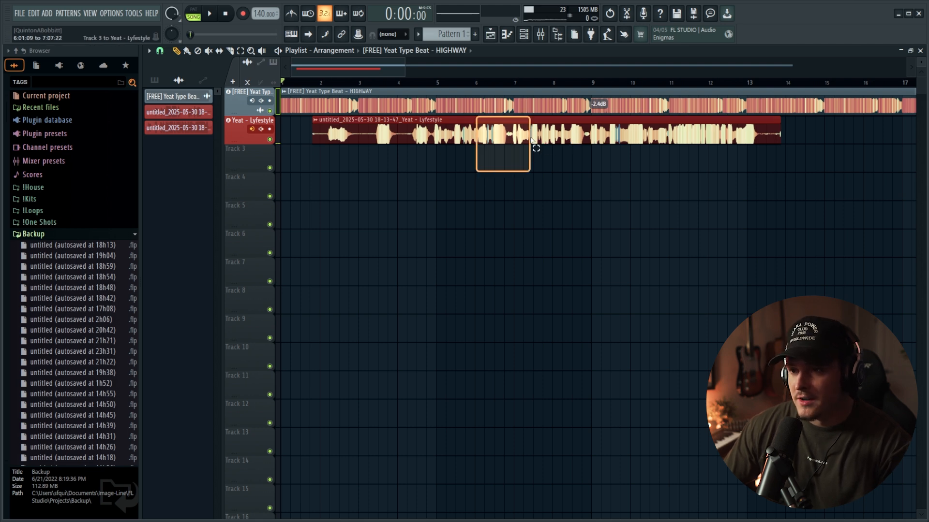
{"action": "scroll", "coordinate": [338, 76], "scroll_direction": "right", "scroll_amount": 1}
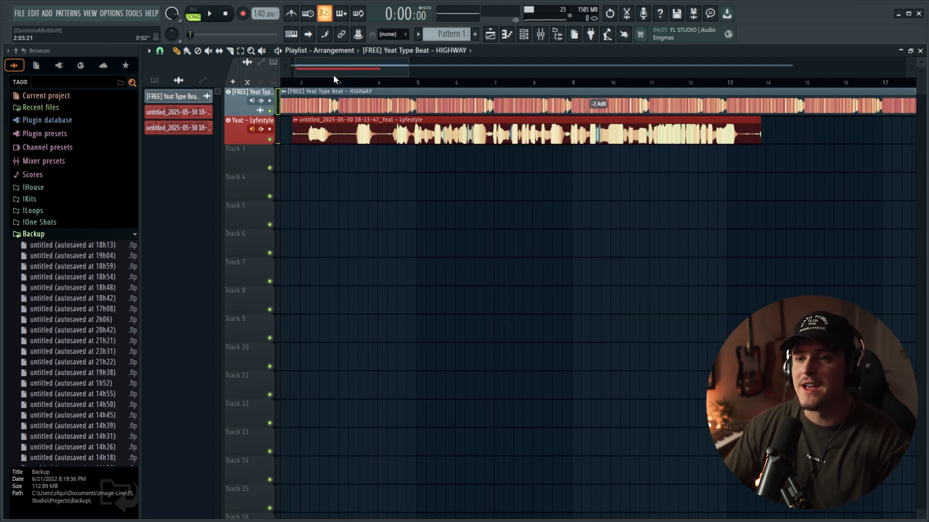
{"action": "right_click", "coordinate": [270, 140]}
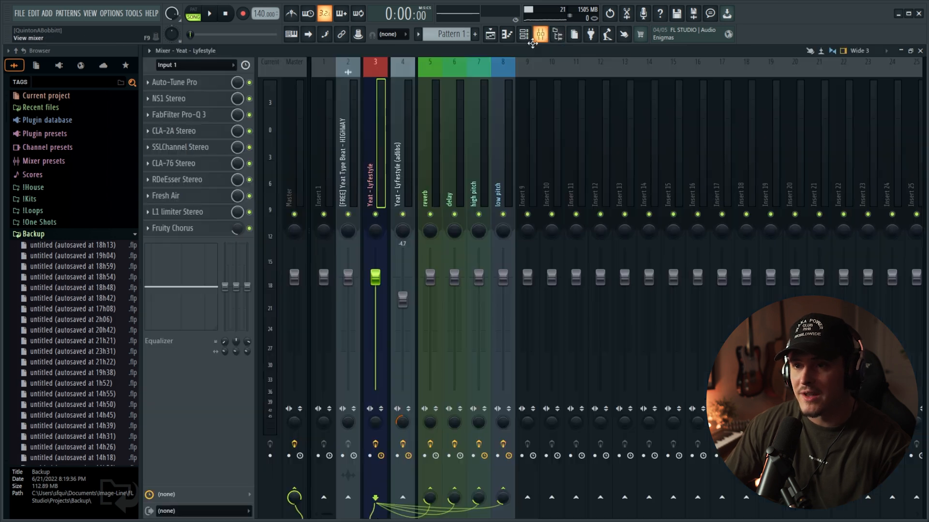
{"action": "left_click", "coordinate": [540, 34]}
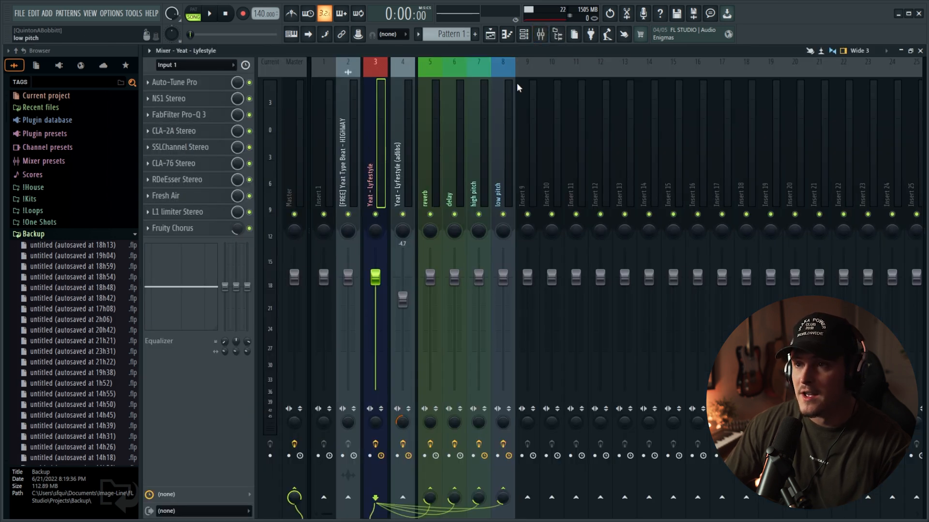
{"action": "left_click", "coordinate": [490, 34]}
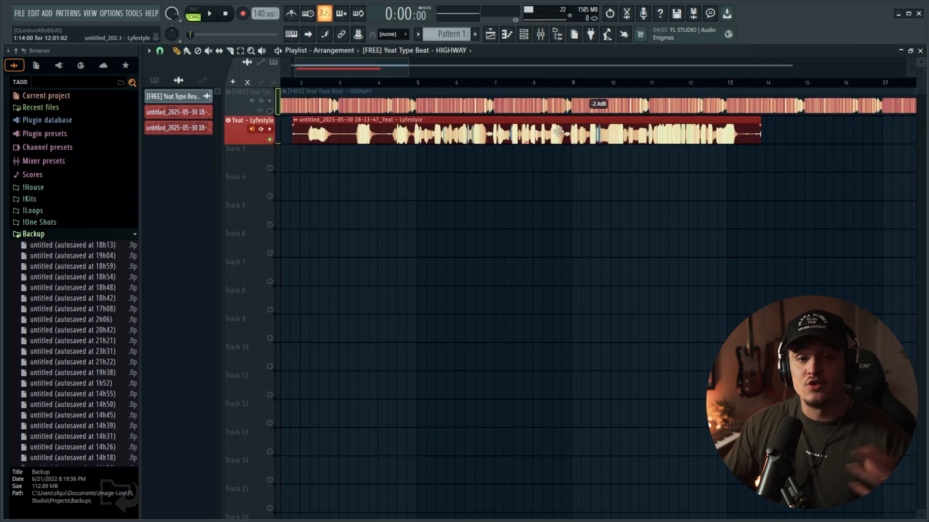
Look over the NS1 Stereo and FabFilter Pro-Q 3 plugins in the vocal insert's effect chain
{"action": "left_click", "coordinate": [545, 39]}
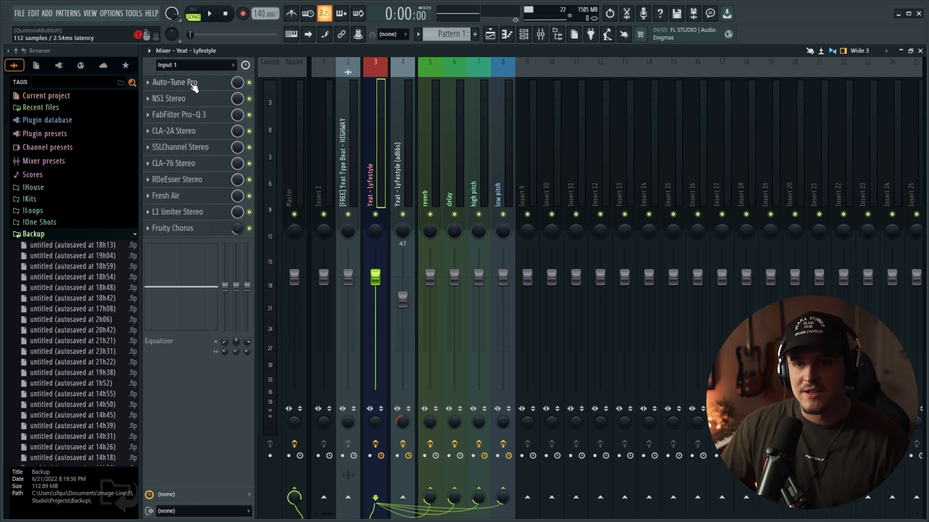
{"action": "left_click", "coordinate": [186, 103]}
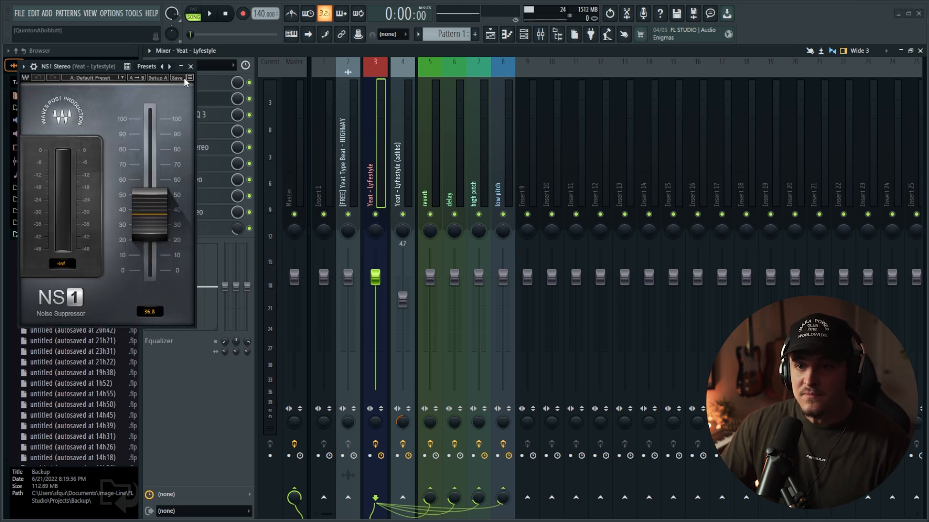
{"action": "left_click", "coordinate": [213, 114]}
{"action": "left_click", "coordinate": [556, 80]}
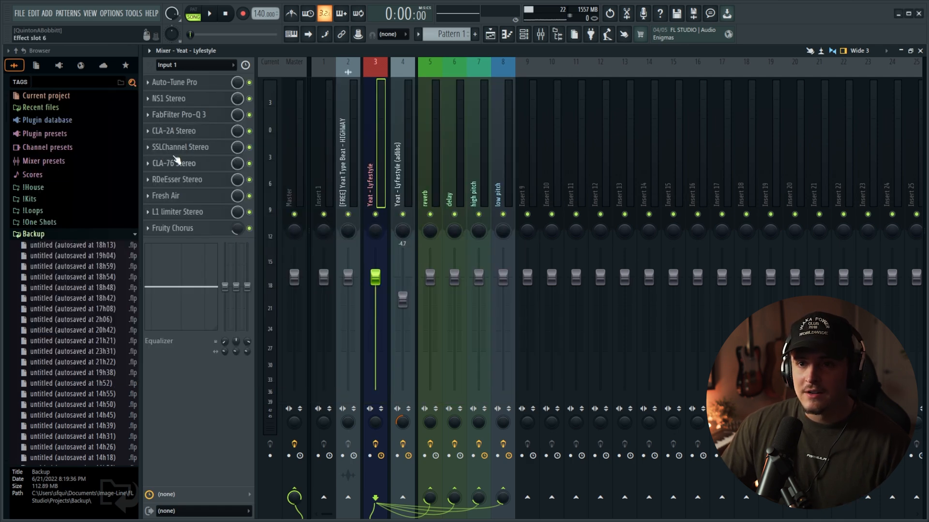
Watch the gain reduction meter of the vocal insert's CLA-2A Stereo compressor during playback of the soloed take
{"action": "left_click", "coordinate": [193, 135]}
{"action": "left_click_drag", "start_coordinate": [253, 90], "coordinate": [360, 129]}
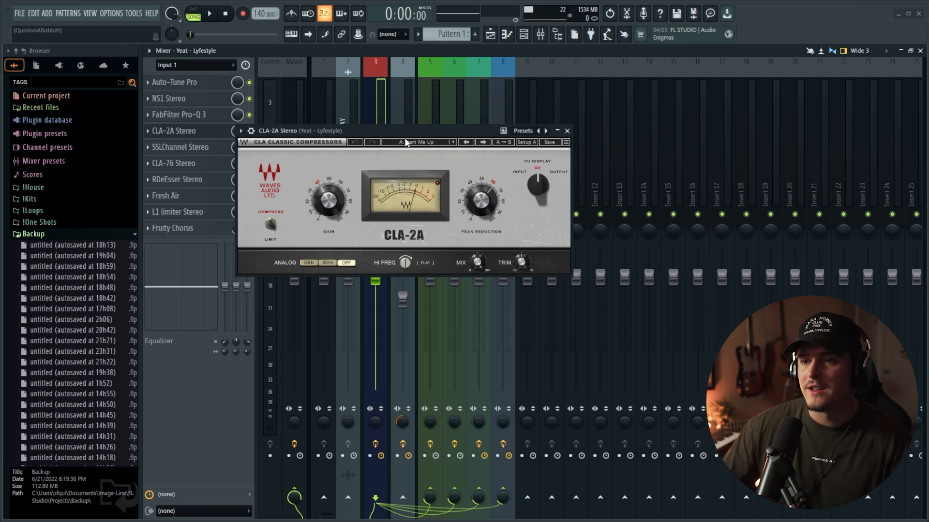
{"action": "left_click_drag", "start_coordinate": [410, 135], "coordinate": [415, 128]}
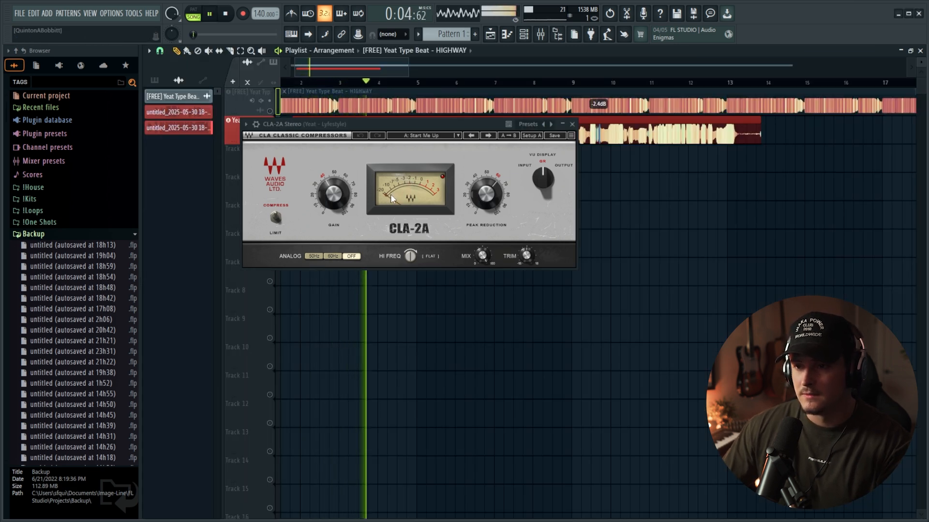
{"action": "key", "text": "space"}
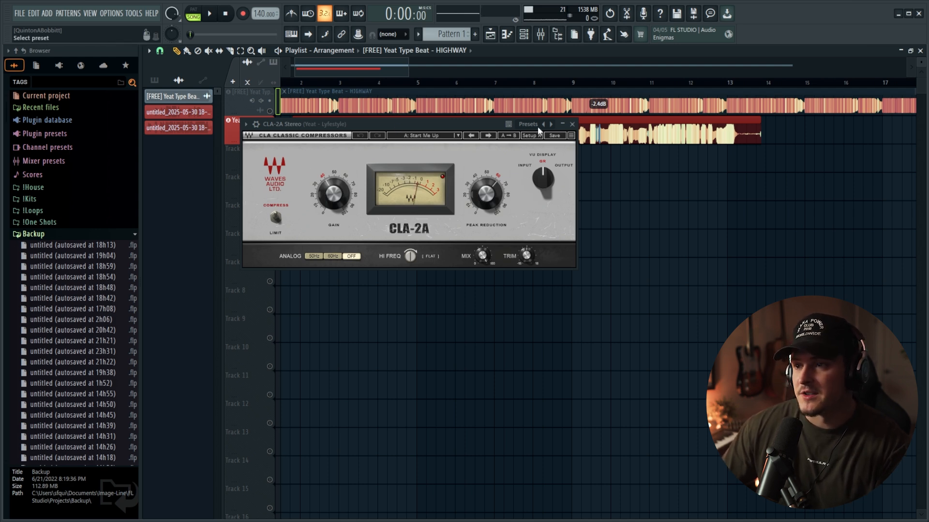
{"action": "left_click", "coordinate": [573, 124]}
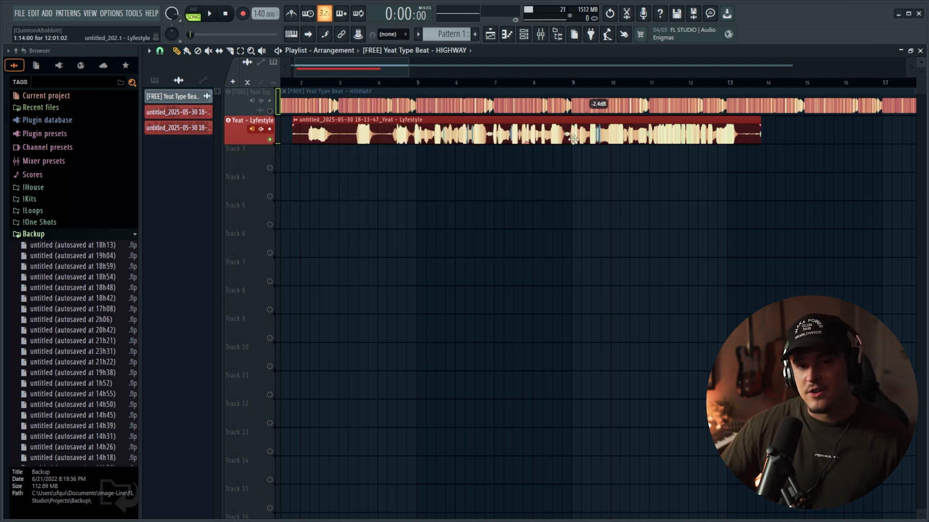
Adjust the peak reduction of the CLA-2A Stereo compressor during playback of the soloed vocal
{"action": "left_click", "coordinate": [540, 34]}
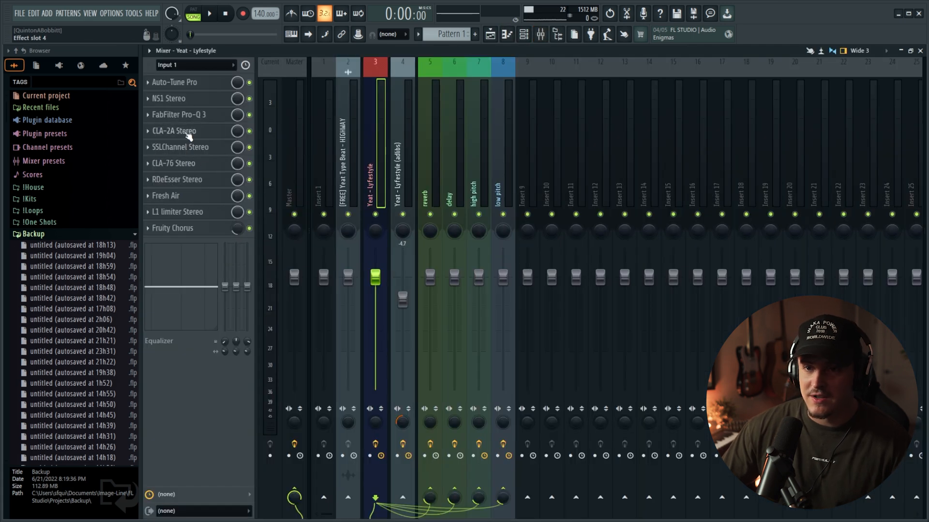
{"action": "left_click", "coordinate": [188, 135]}
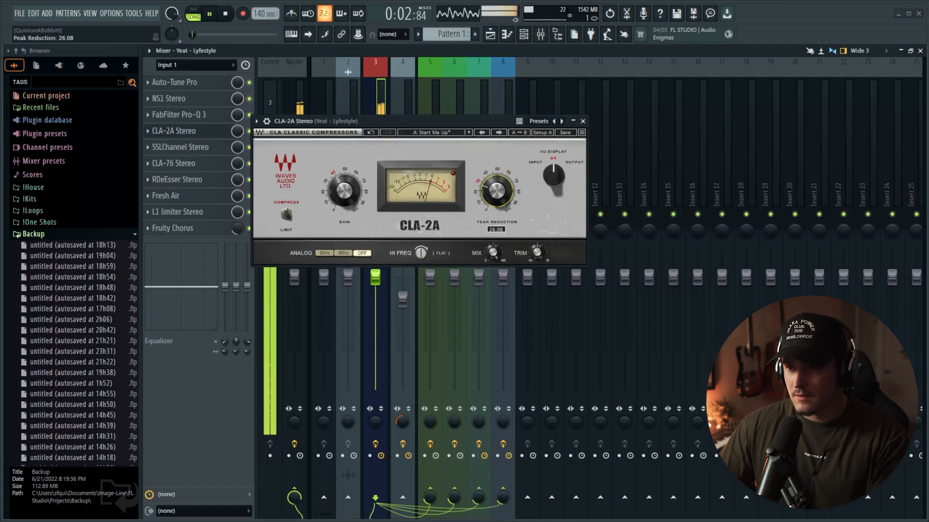
{"action": "mouse_move", "coordinate": [497, 191]}
{"action": "left_mouse_down"}
{"action": "mouse_move", "coordinate": [497, 176]}
{"action": "mouse_move", "coordinate": [491, 203]}
{"action": "left_mouse_up"}
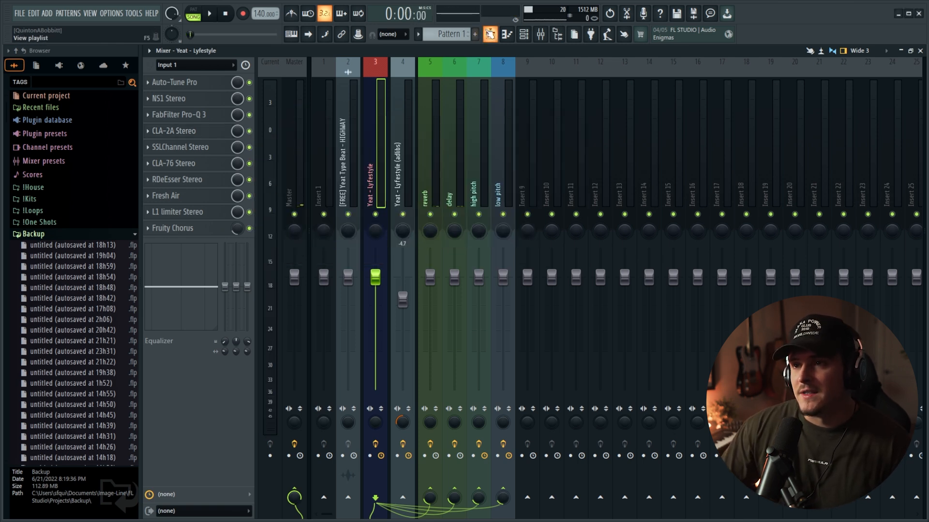
Play back the soloed vocal clip in the playlist from just after the start of bar 2
{"action": "left_click", "coordinate": [490, 34]}
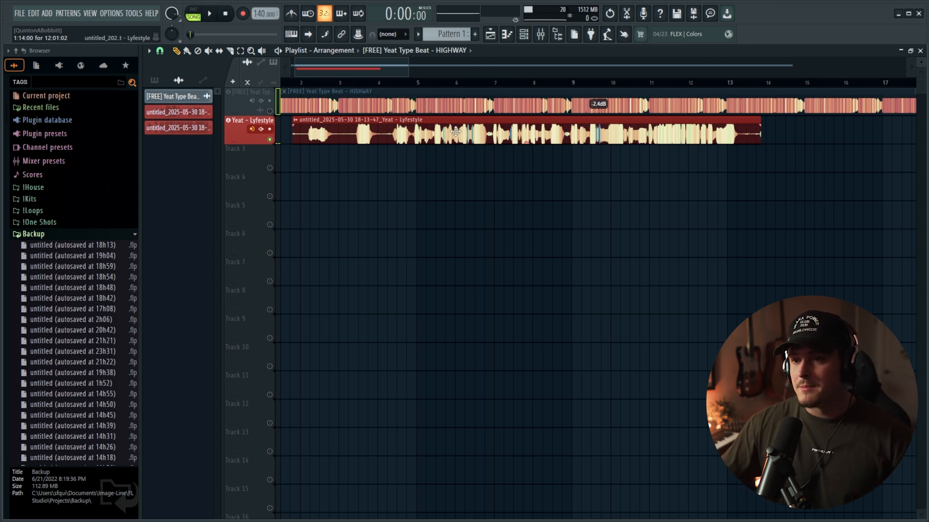
{"action": "left_click", "coordinate": [309, 86]}
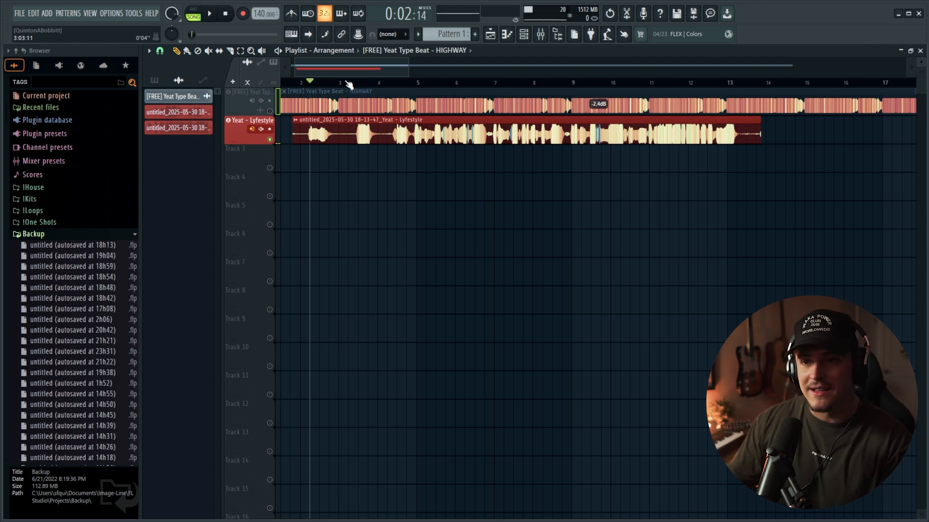
{"action": "key", "text": "space"}
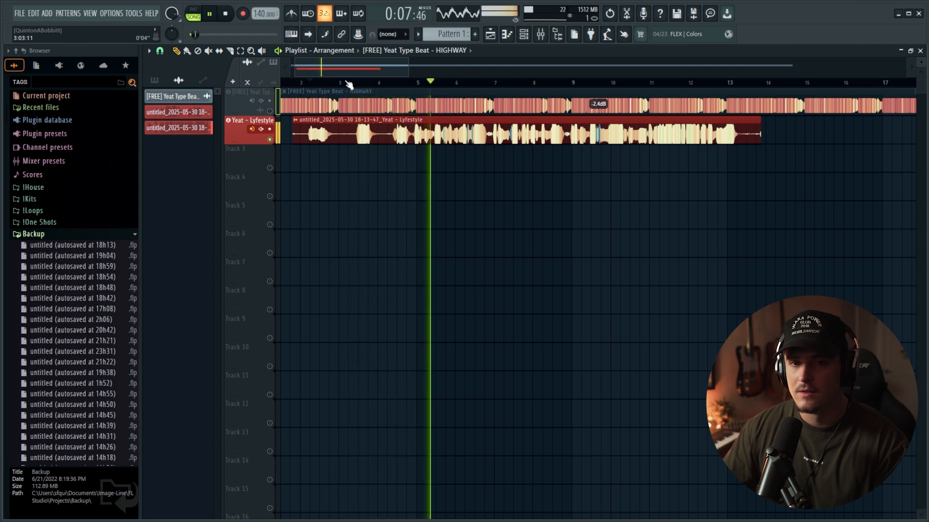
{"action": "key", "text": "space"}
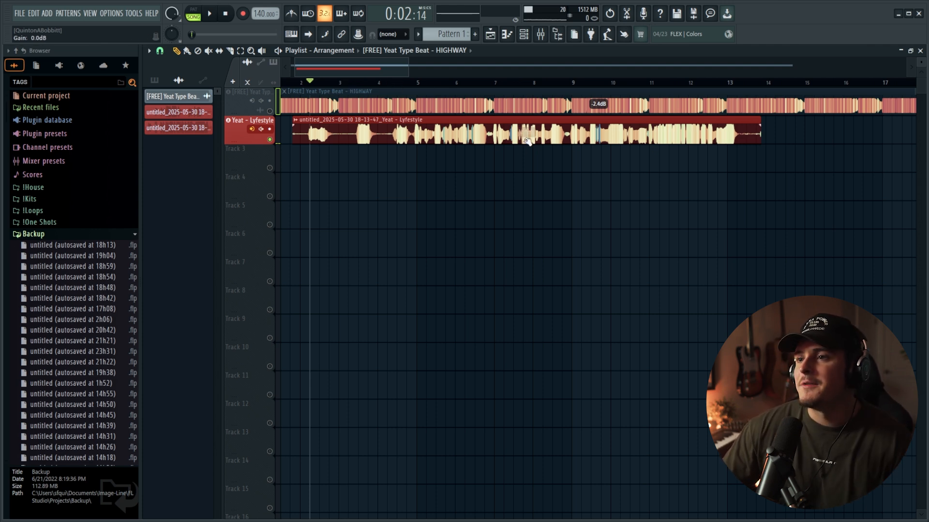
Lower the vocal clip's gain to -6.3 dB and inspect its waveform around bar 9
{"action": "left_click_drag", "start_coordinate": [527, 143], "coordinate": [527, 142]}
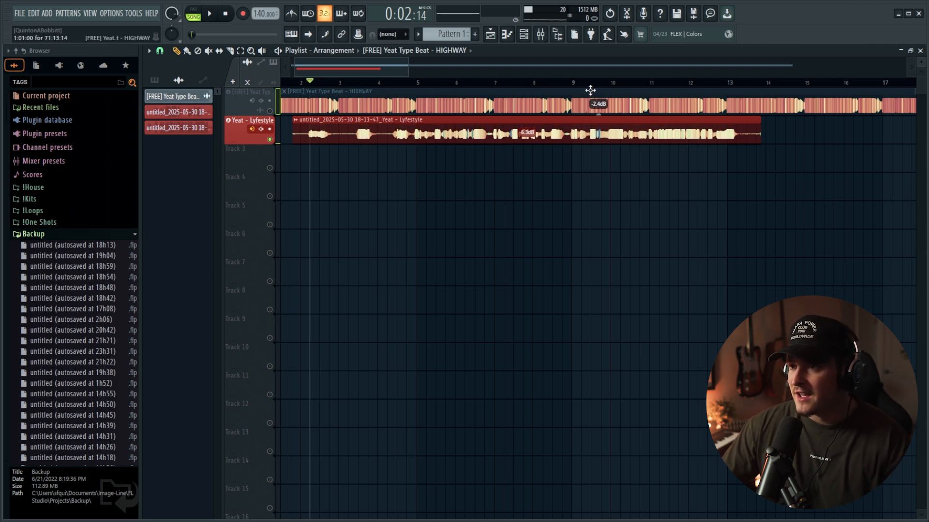
{"action": "scroll", "coordinate": [601, 87], "scroll_direction": "up", "scroll_amount": 6}
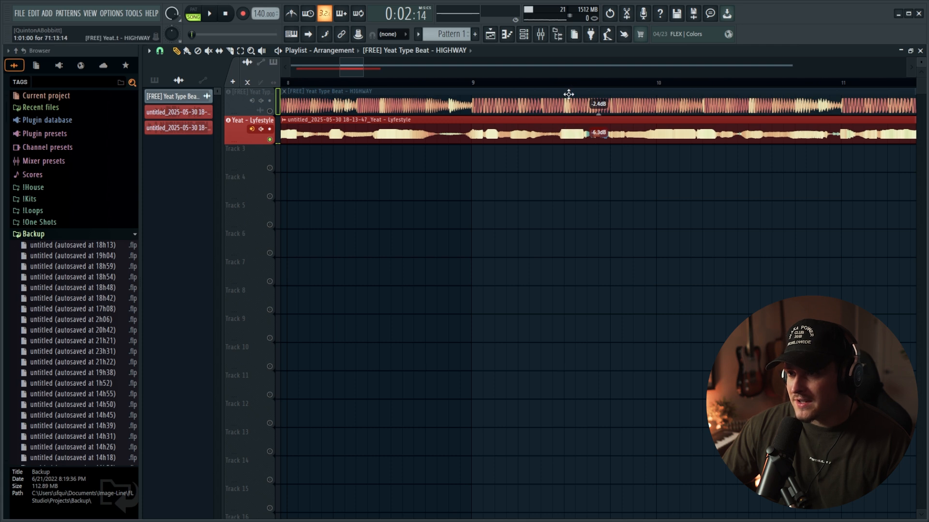
{"action": "scroll", "coordinate": [569, 94], "scroll_direction": "up", "scroll_amount": 3}
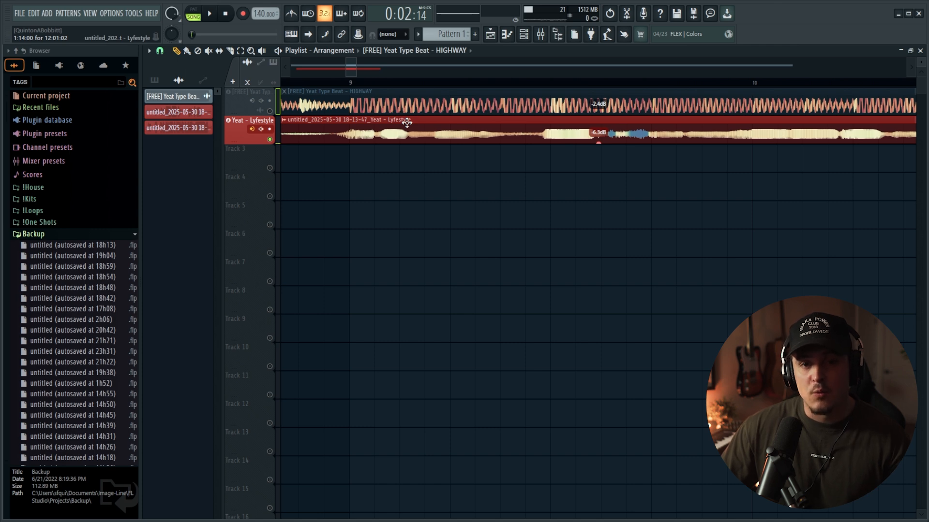
{"action": "scroll", "coordinate": [354, 83], "scroll_direction": "down", "scroll_amount": 3}
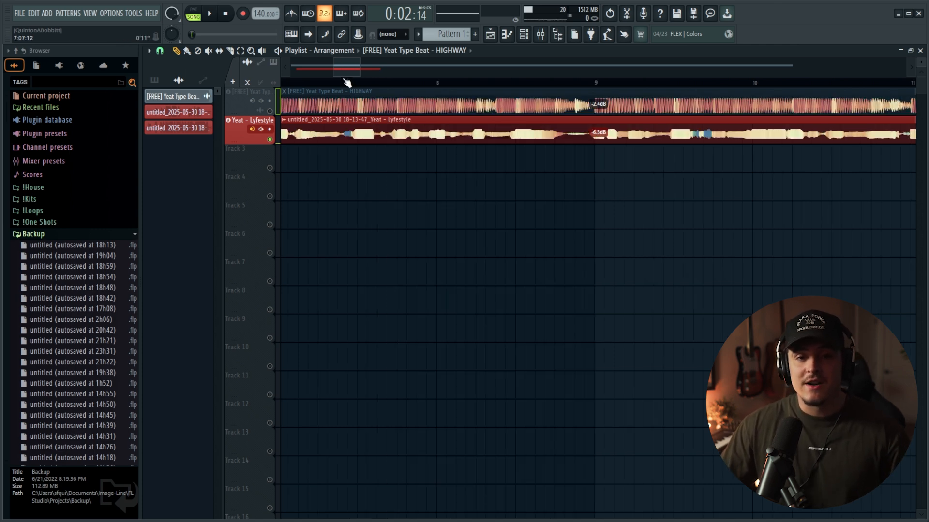
{"action": "scroll", "coordinate": [354, 84], "scroll_direction": "down", "scroll_amount": 2}
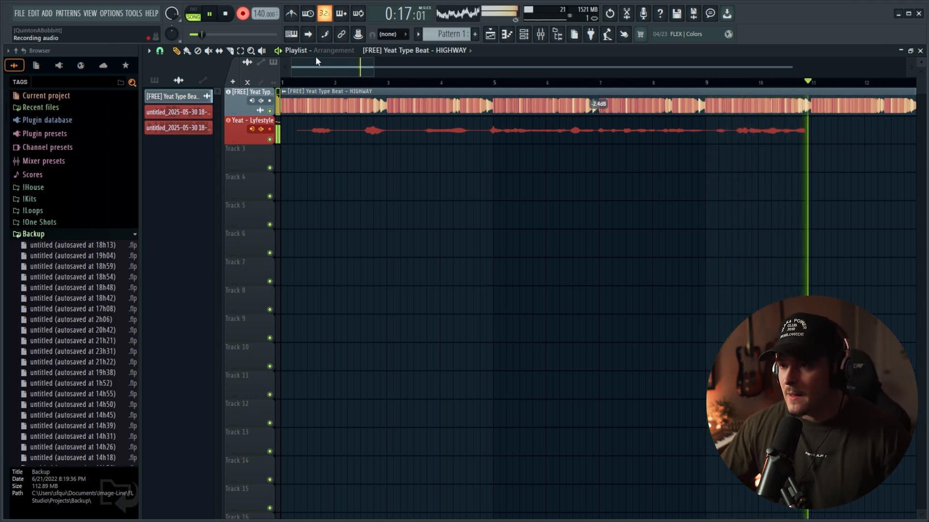
Record a new vocal take over the beat on the Yeat - Lyfestyle track until about bar 18
{"action": "left_click_drag", "start_coordinate": [328, 65], "coordinate": [368, 71]}
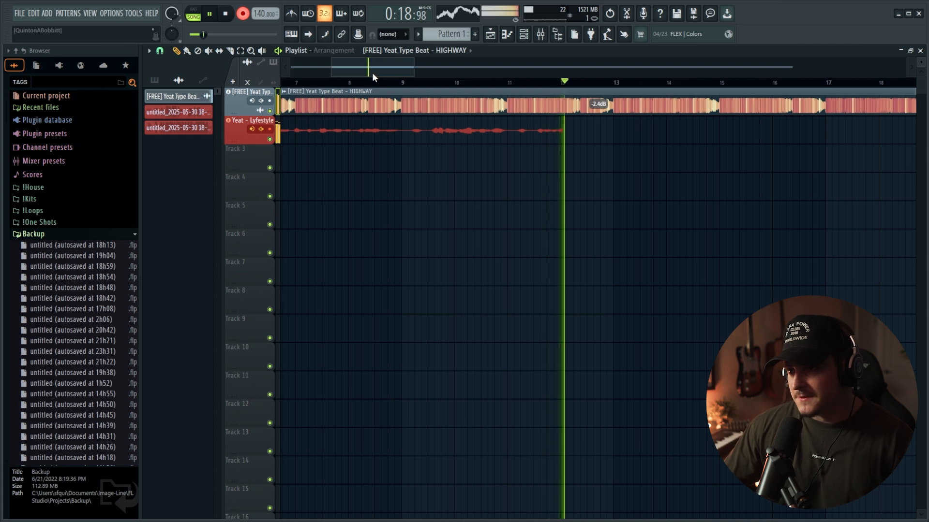
{"action": "left_click_drag", "start_coordinate": [386, 65], "coordinate": [397, 65]}
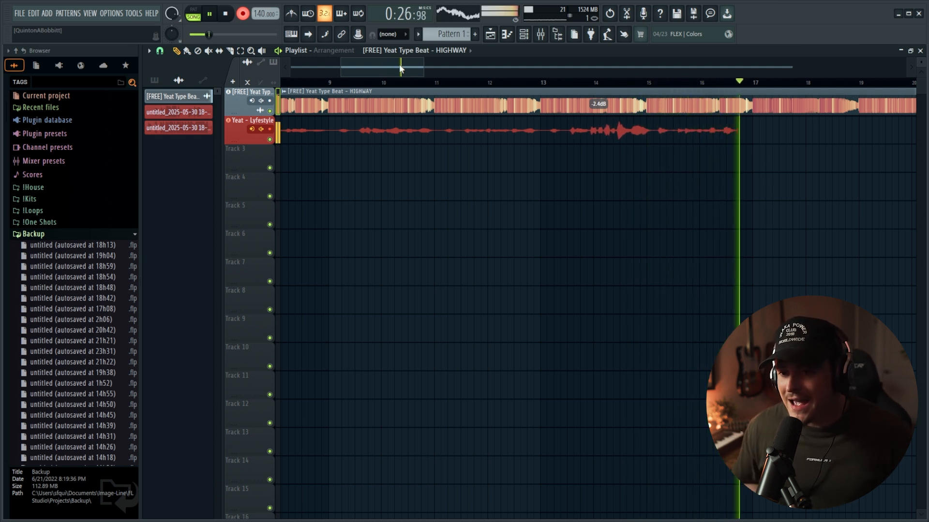
{"action": "key", "text": "space"}
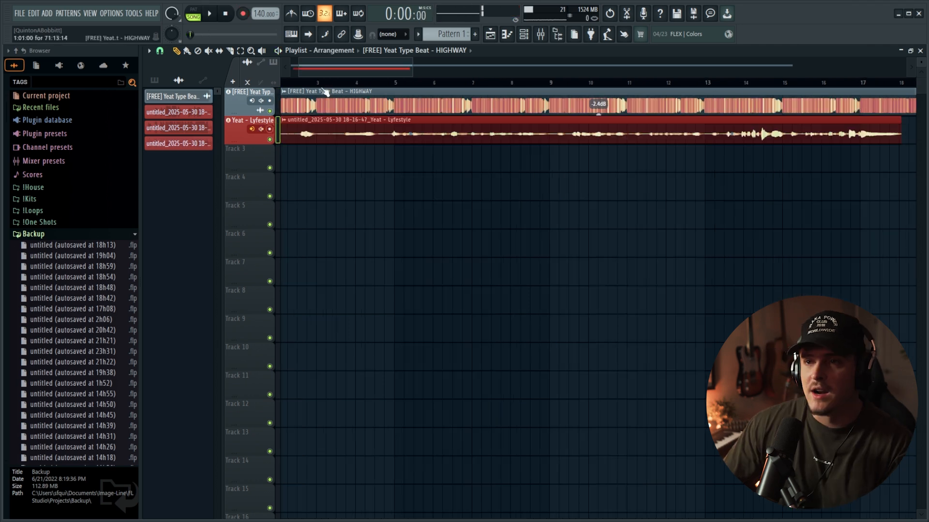
{"action": "scroll", "coordinate": [391, 87], "scroll_direction": "down", "scroll_amount": 2}
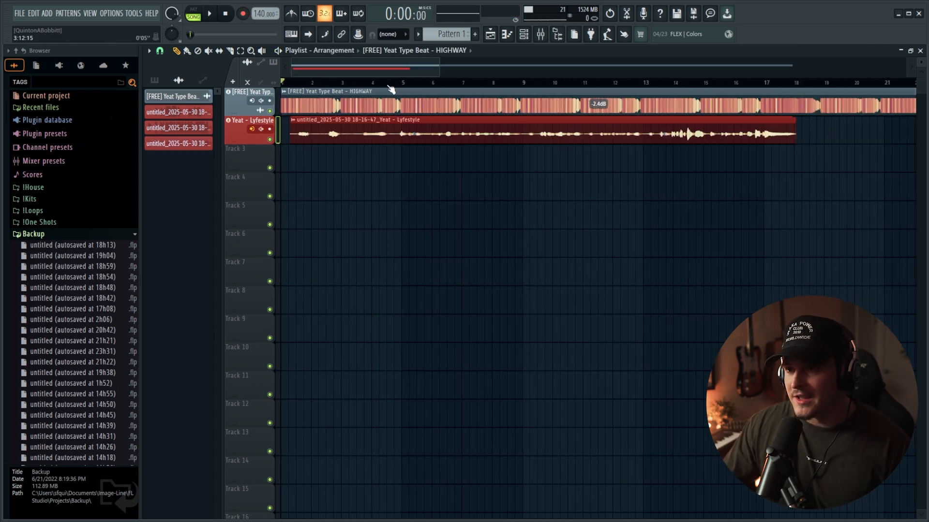
Solo the Yeat - Lyfestyle track and play the new take from its beginning
{"action": "right_click", "coordinate": [270, 140]}
{"action": "left_click", "coordinate": [301, 84]}
{"action": "key", "text": "space"}
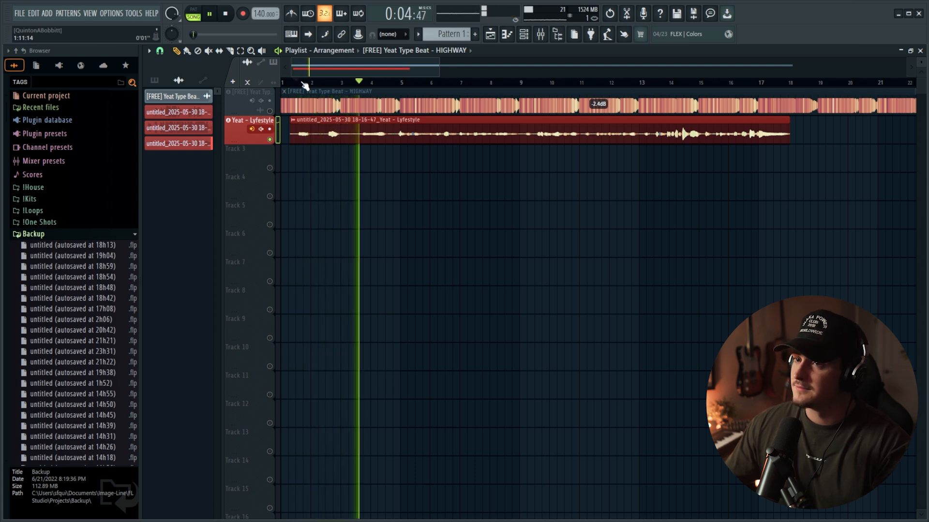
{"action": "key", "text": "space"}
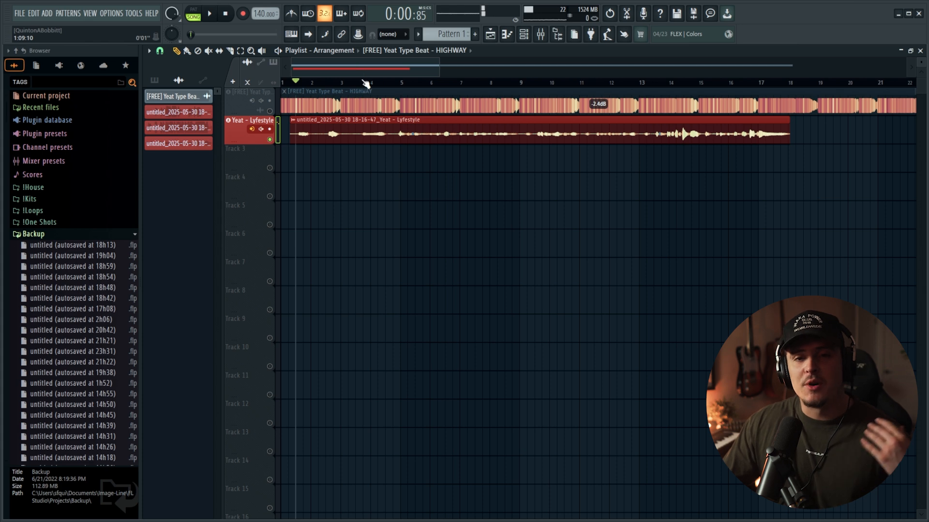
Fine-tune the peak reduction of the vocal insert's CLA-2A Stereo compressor during playback of the new take
{"action": "left_click", "coordinate": [539, 35]}
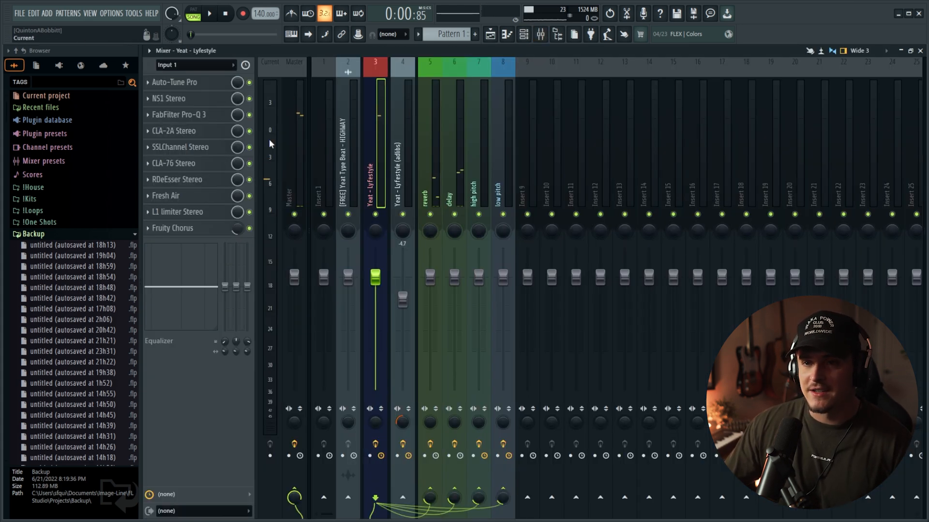
{"action": "left_click", "coordinate": [175, 132]}
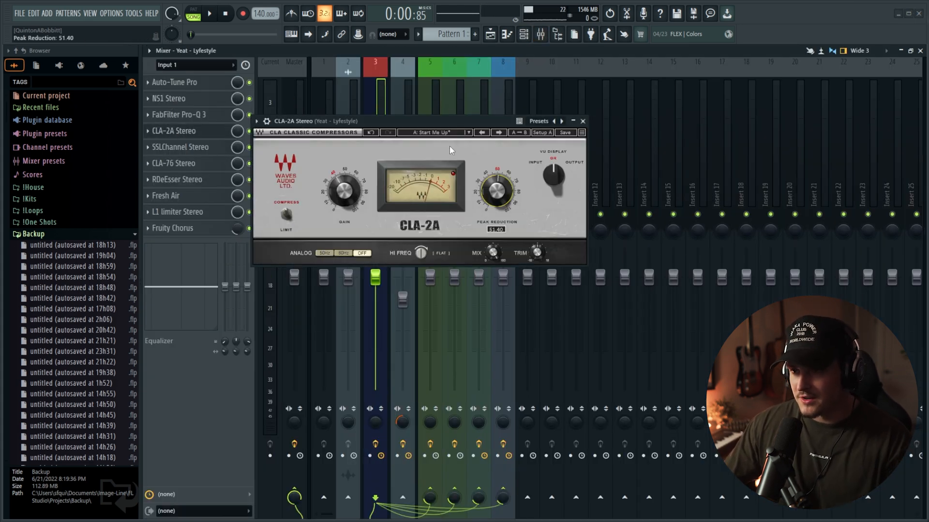
{"action": "left_click_drag", "start_coordinate": [443, 122], "coordinate": [477, 121]}
{"action": "key", "text": "space"}
{"action": "left_click_drag", "start_coordinate": [531, 189], "coordinate": [526, 186]}
{"action": "key", "text": "space"}
{"action": "left_click", "coordinate": [617, 119]}
Set the master volume to -15.2 dB and the Yeat - Lyfestyle insert's volume to 0%, and play the beat
{"action": "left_click", "coordinate": [490, 35]}
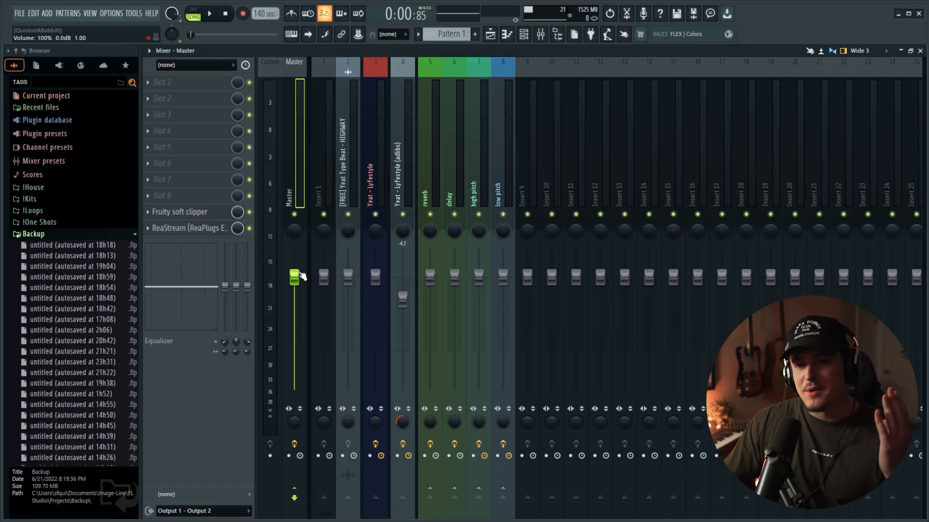
{"action": "left_click_drag", "start_coordinate": [296, 281], "coordinate": [304, 347]}
{"action": "key", "text": "space"}
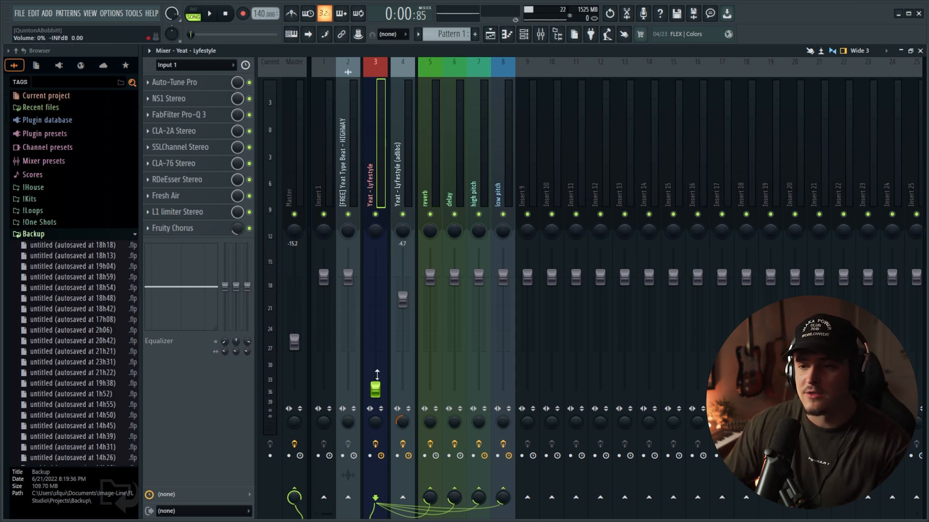
{"action": "key", "text": "space"}
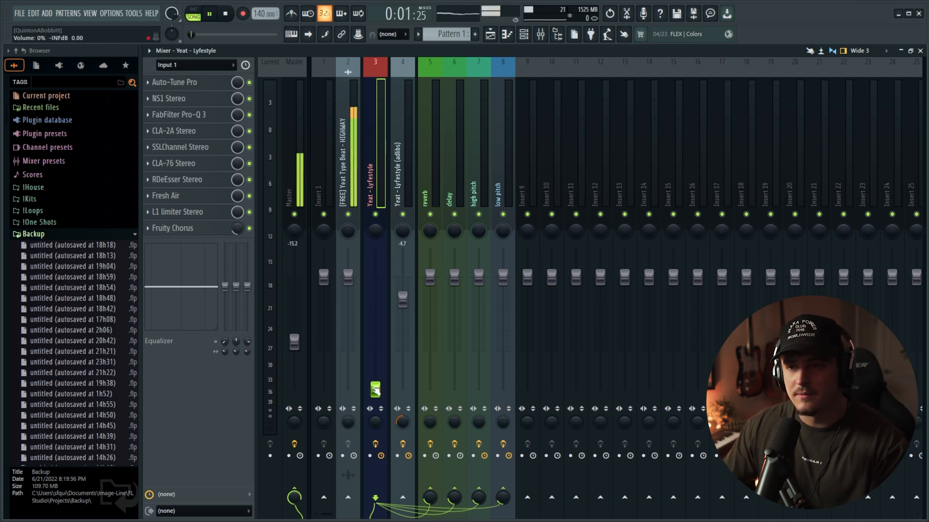
Lower the master volume to -17.8 dB, then bring the Yeat - Lyfestyle insert up to -2.3 dB against the playing beat
{"action": "key", "text": "space"}
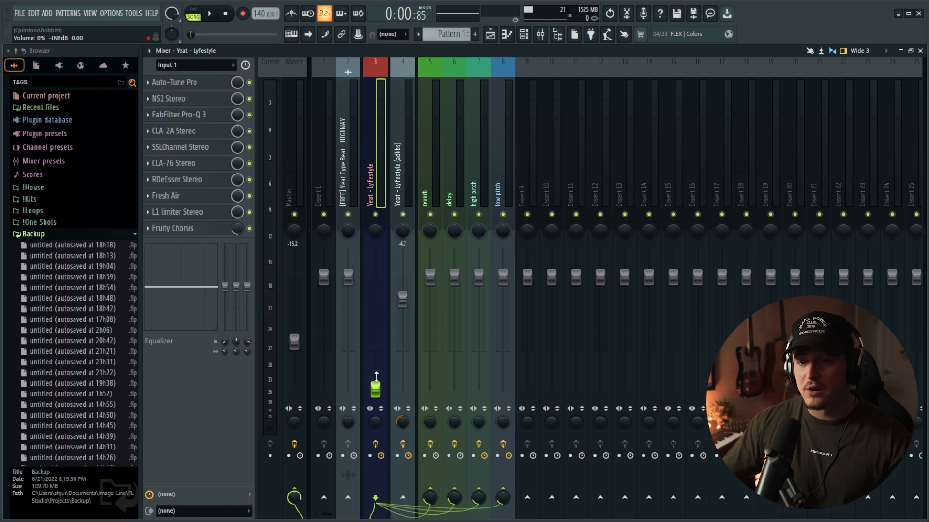
{"action": "left_click_drag", "start_coordinate": [294, 342], "coordinate": [288, 357]}
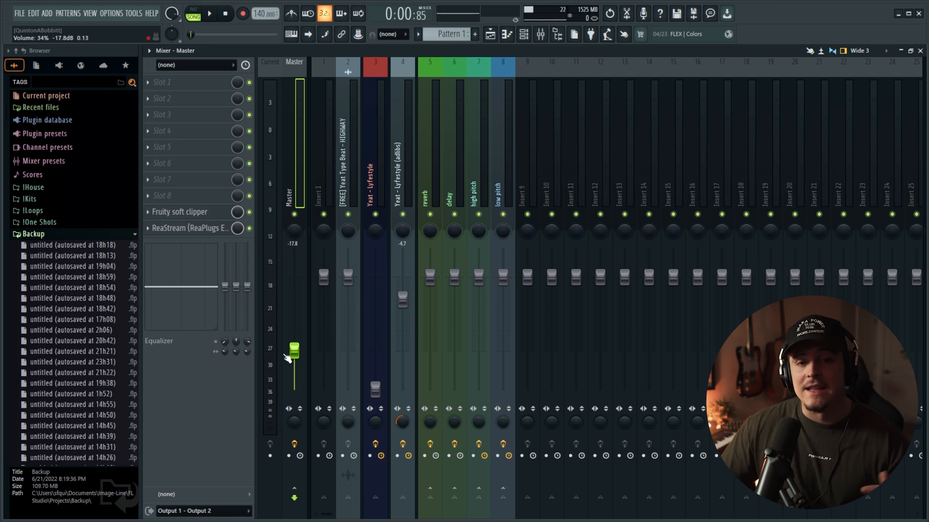
{"action": "key", "text": "space"}
{"action": "left_click_drag", "start_coordinate": [375, 389], "coordinate": [375, 292]}
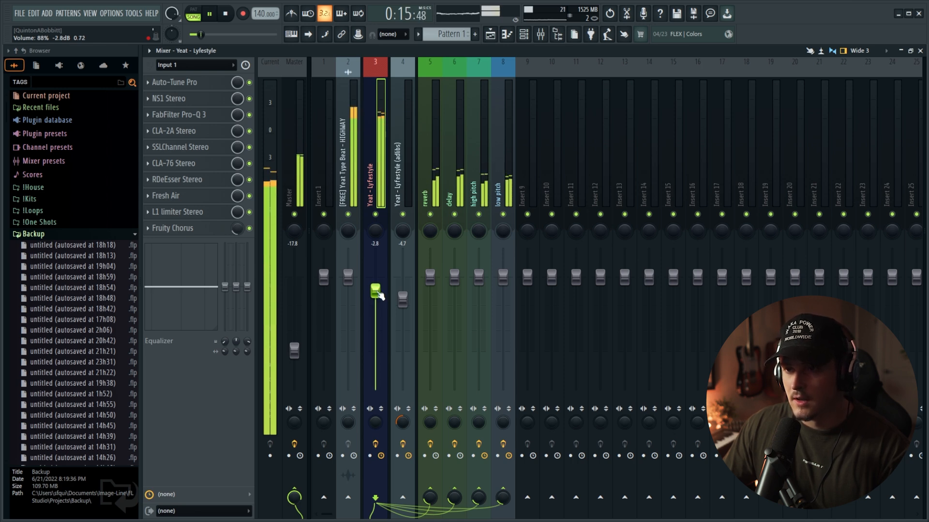
{"action": "left_click_drag", "start_coordinate": [379, 294], "coordinate": [379, 291]}
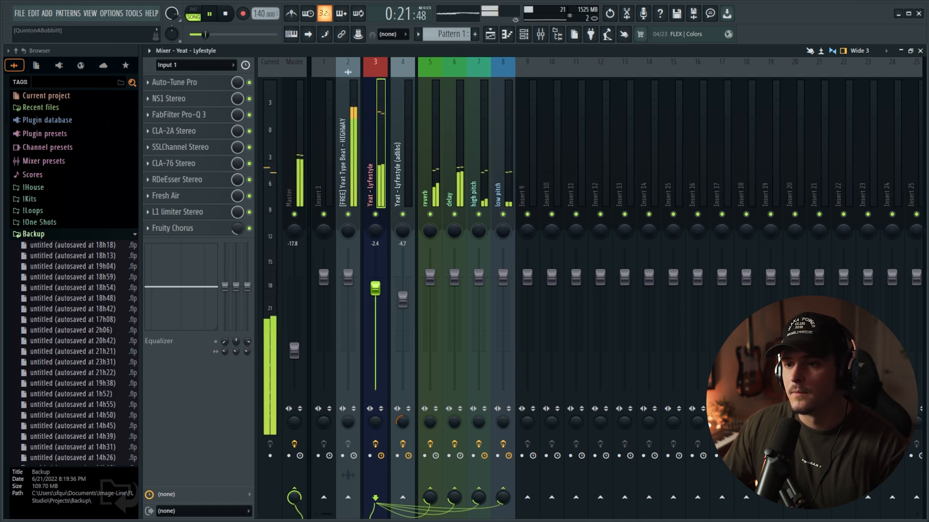
{"action": "left_click_drag", "start_coordinate": [379, 292], "coordinate": [379, 292]}
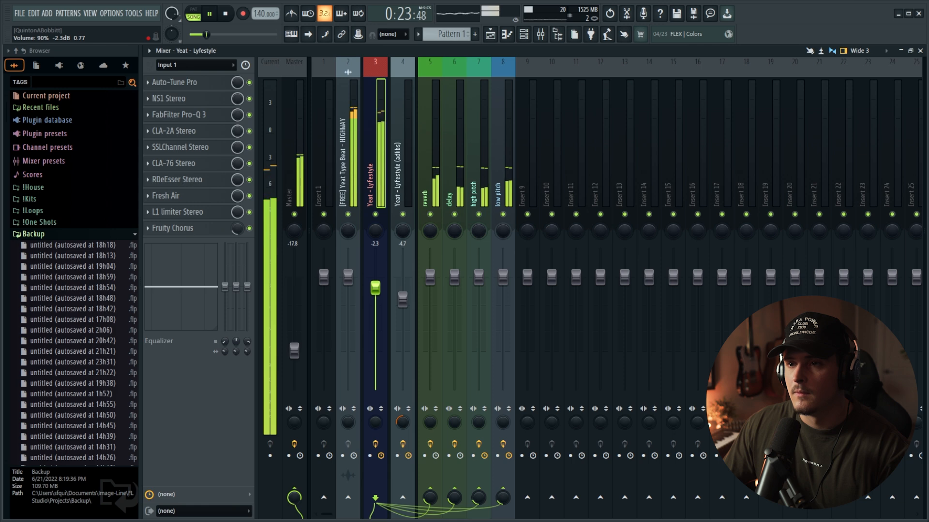
{"action": "key", "text": "space"}
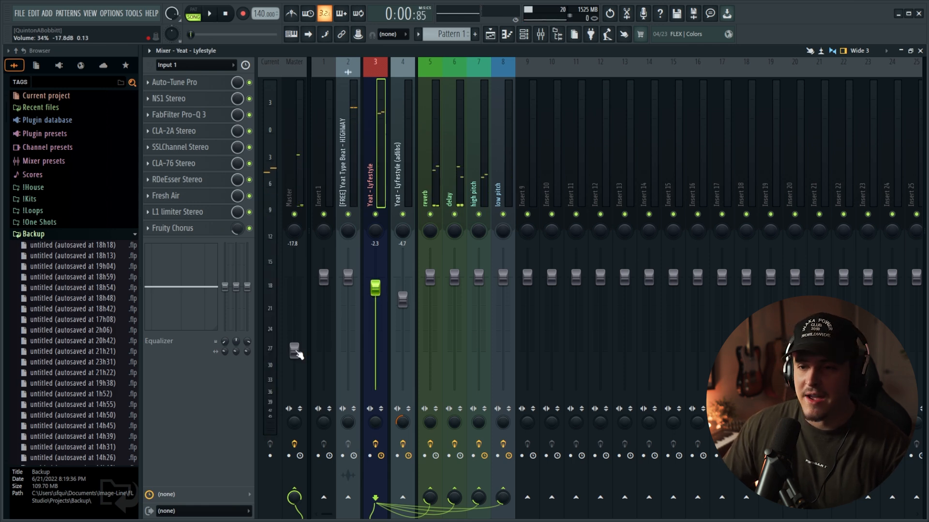
Restore the master volume to 0.0 dB and play the song from the start with the balanced vocal
{"action": "left_click_drag", "start_coordinate": [294, 350], "coordinate": [294, 277]}
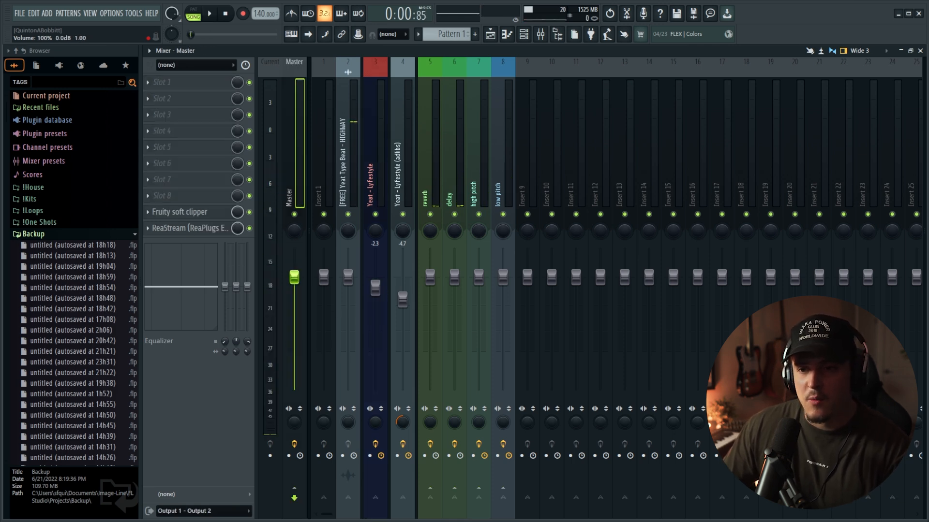
{"action": "key", "text": "space"}
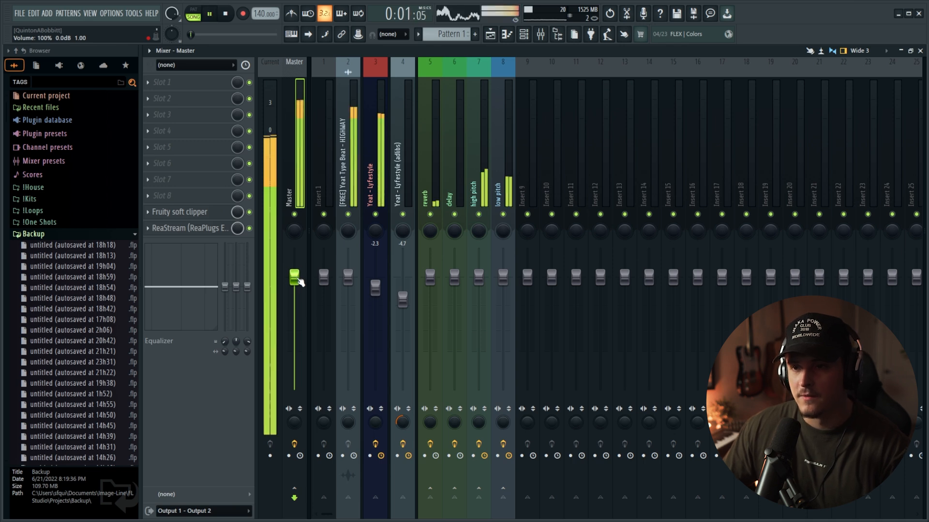